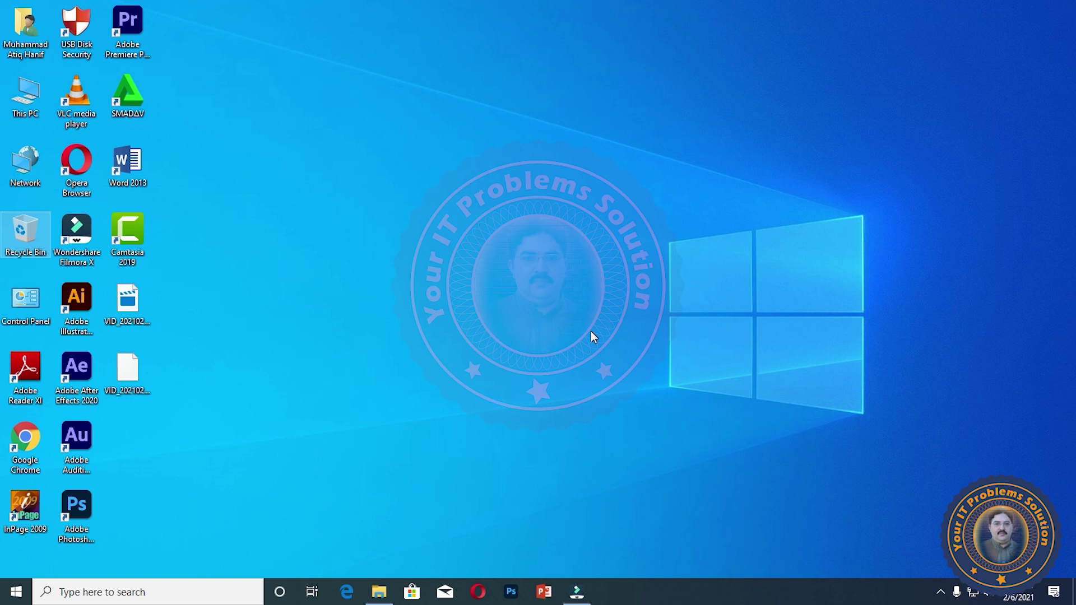
Search Windows for "control panel" and open the Control Panel app
left_click(83, 599)
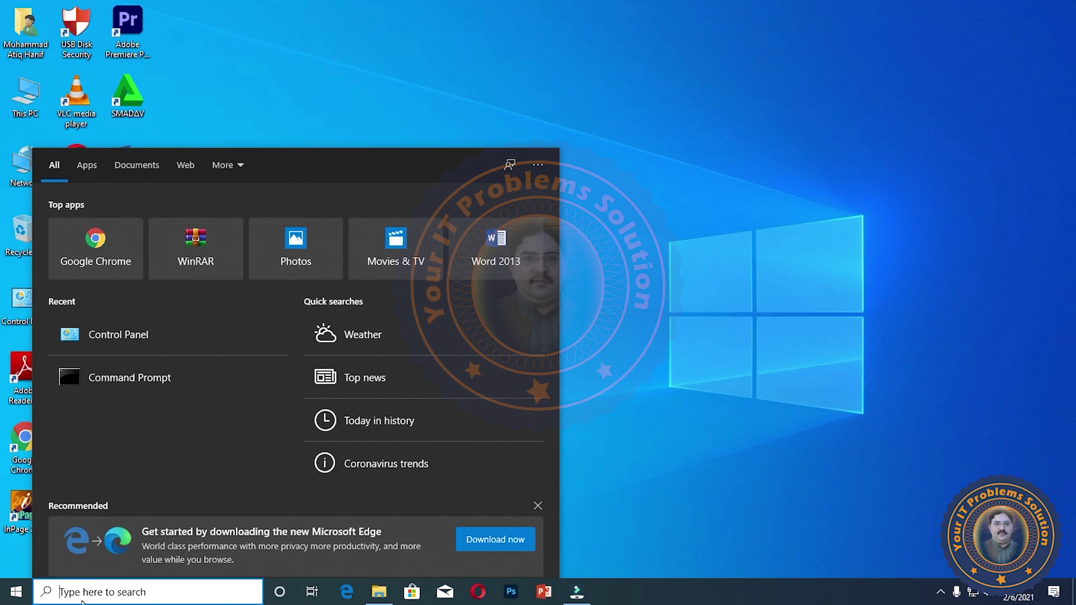
type("c")
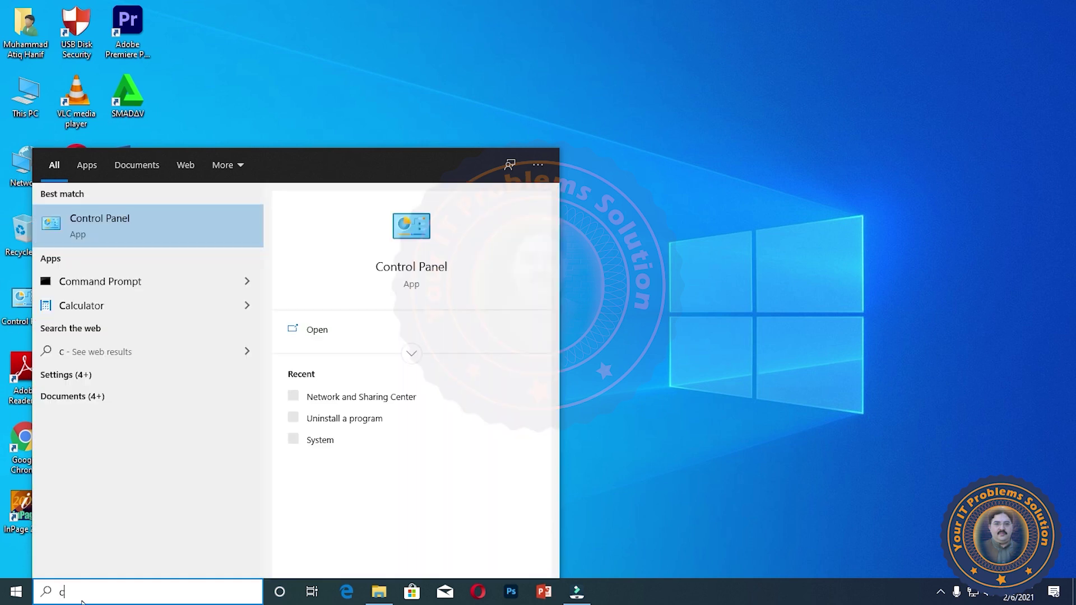
type("on")
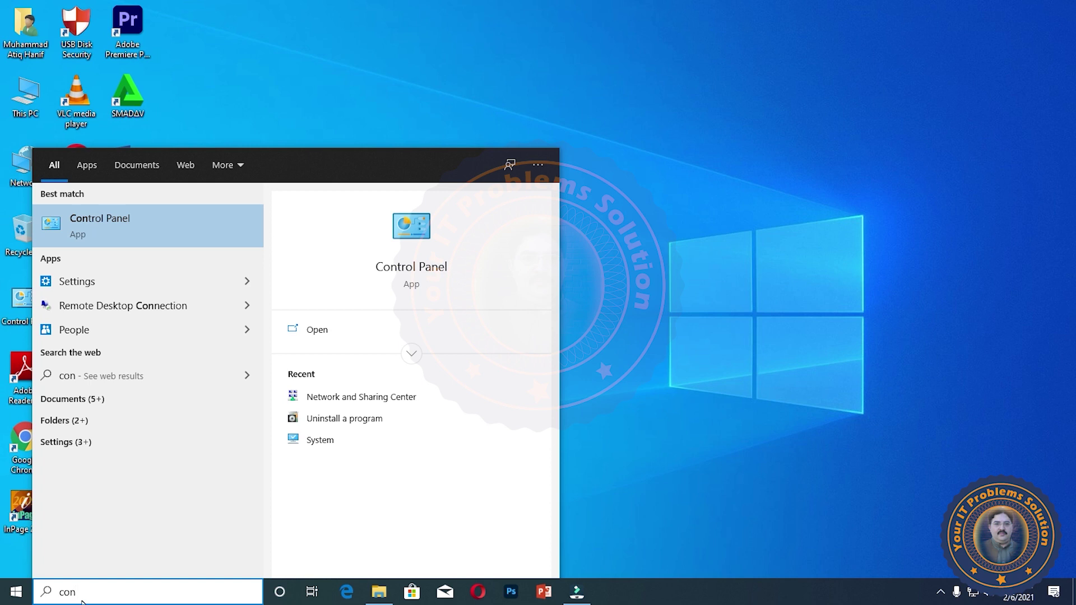
type("t")
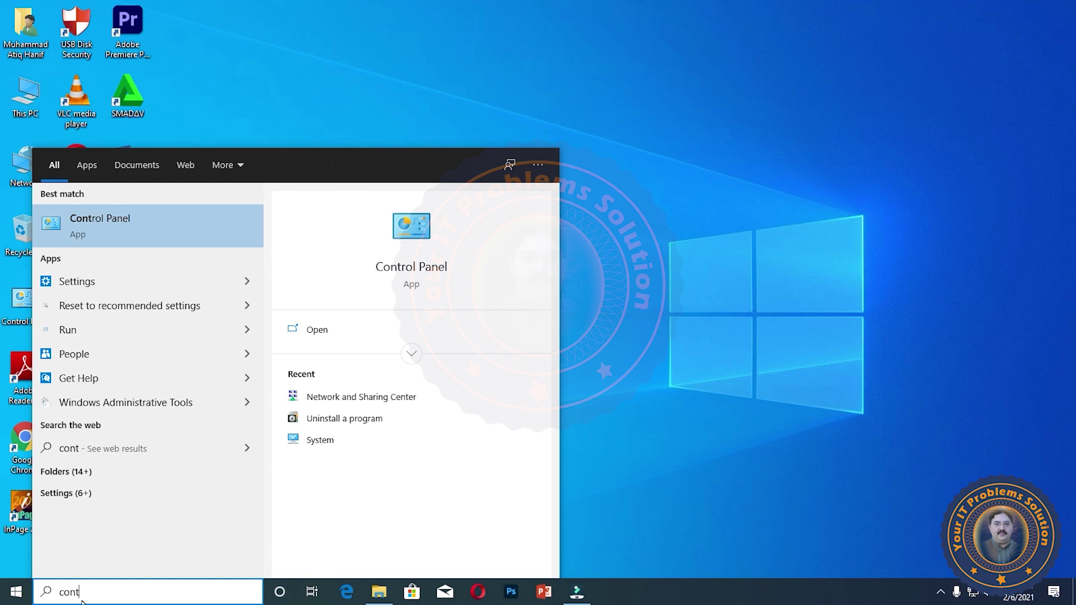
type("ro")
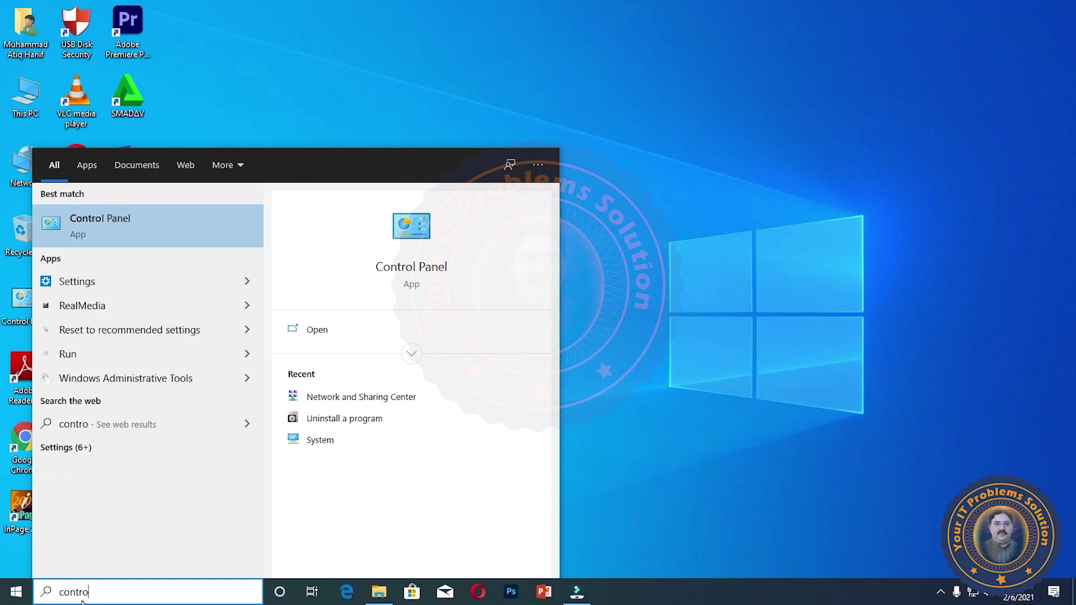
type("l p")
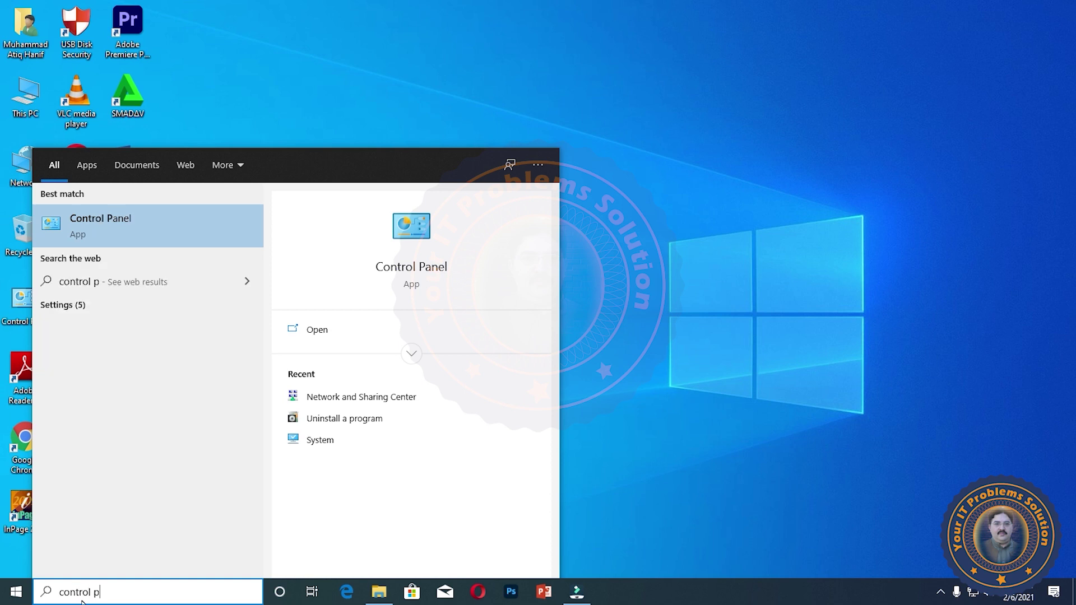
type("anel")
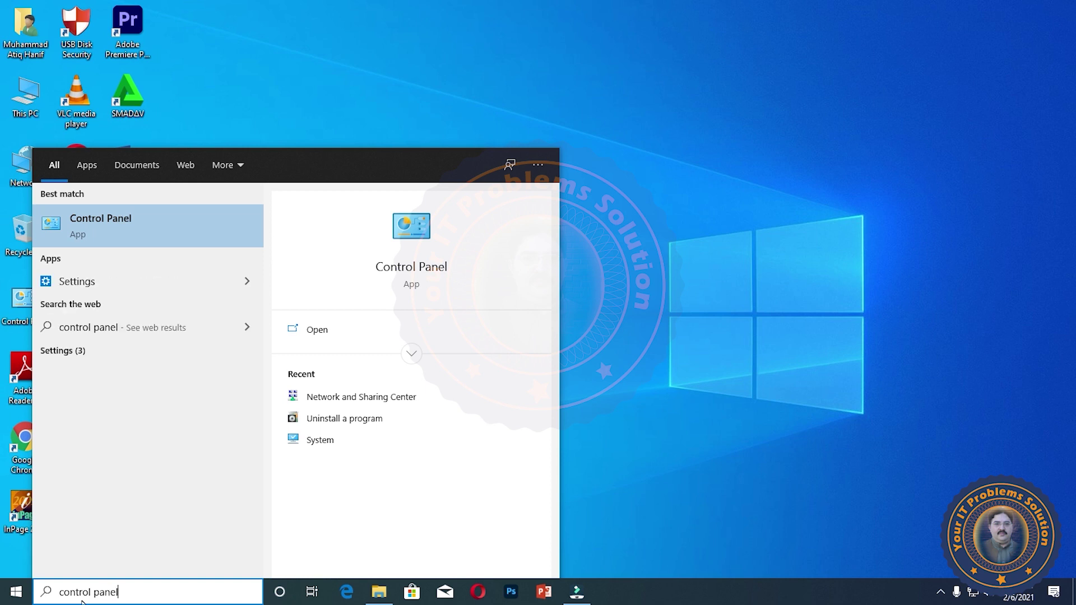
left_click(160, 232)
left_click_drag(564, 102, 605, 48)
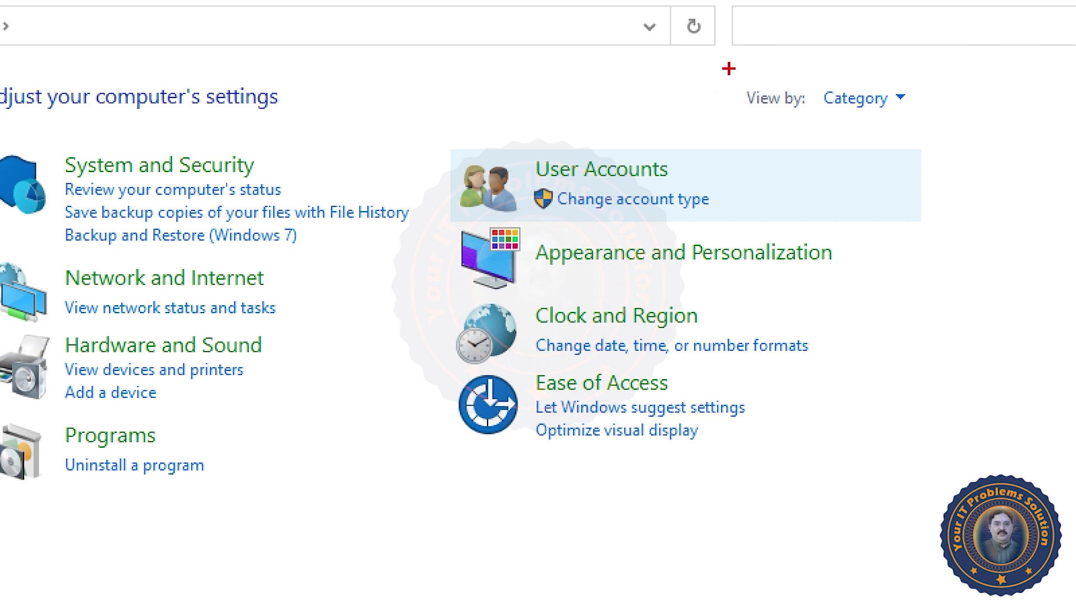
Change the Control Panel view from categories to Large icons
mouse_move(729, 68)
left_mouse_down()
mouse_move(973, 163)
mouse_move(954, 123)
left_mouse_up()
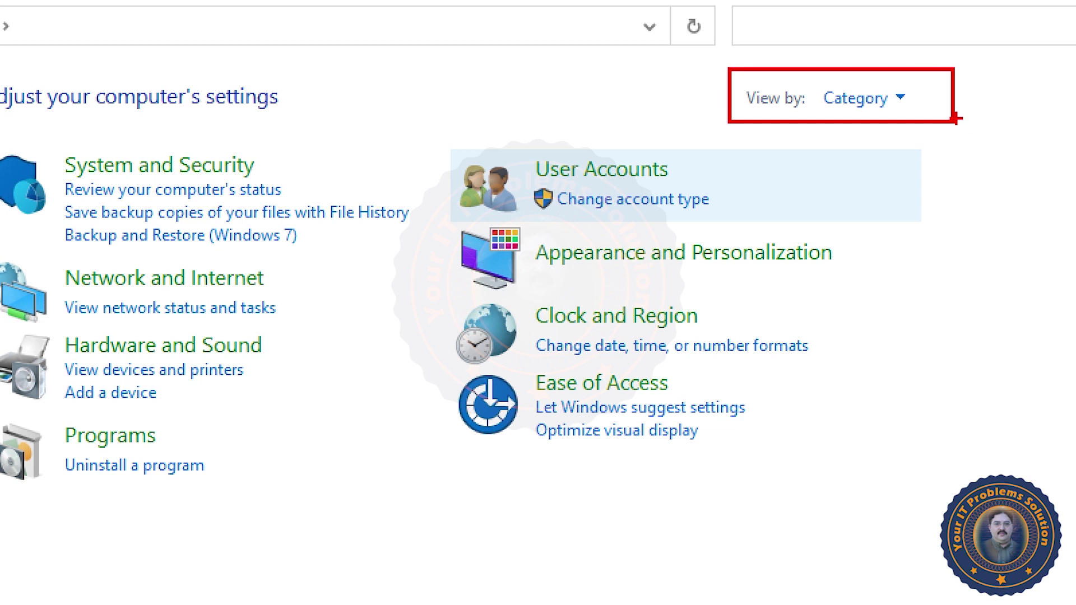
key("Escape")
left_click(813, 104)
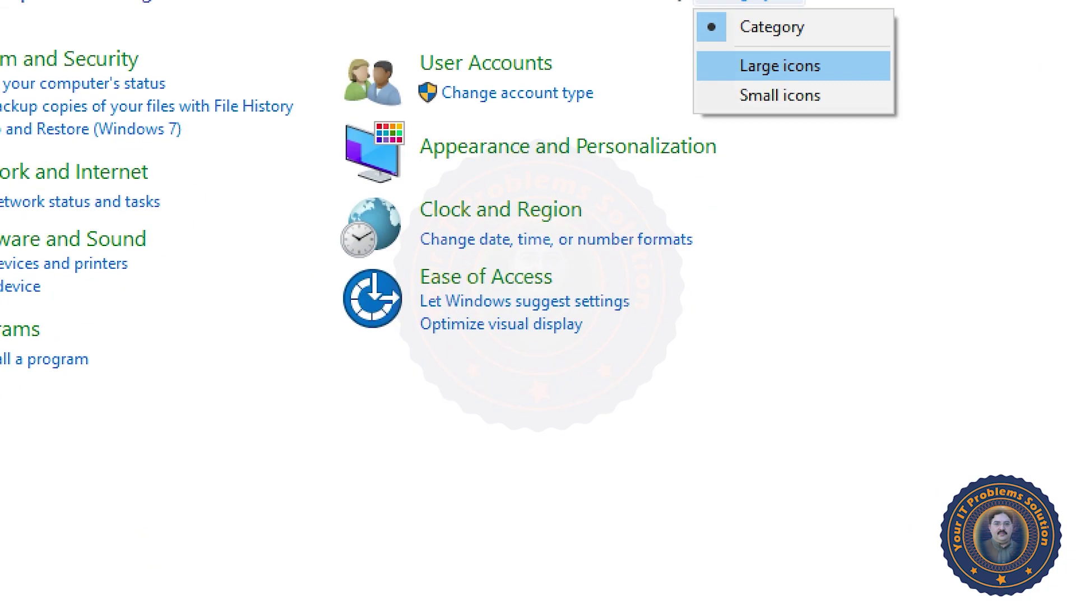
left_click_drag(653, 89, 926, 128)
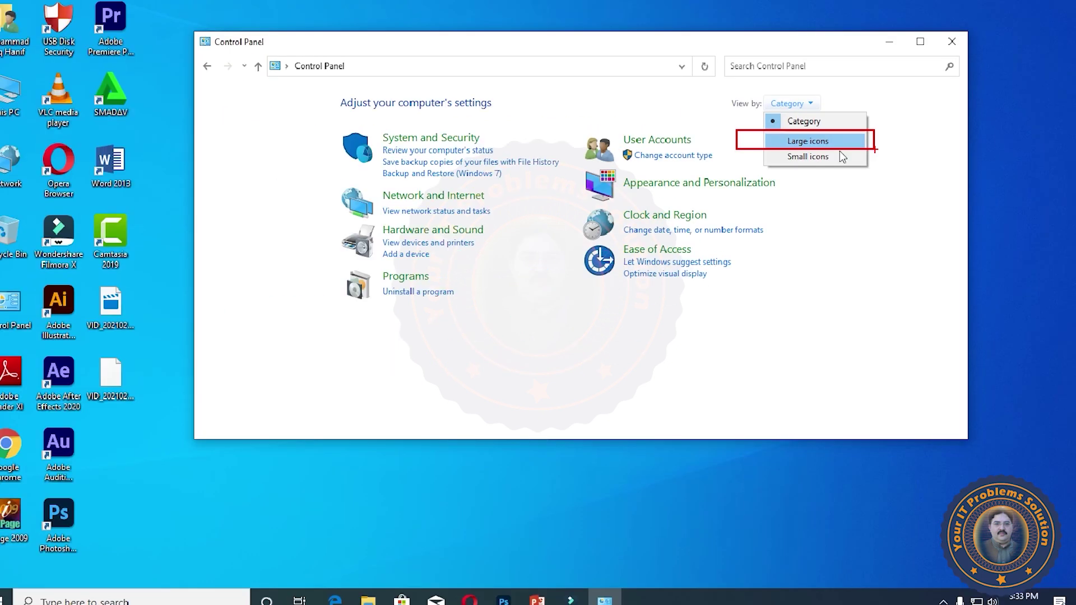
left_click(811, 105)
left_click(810, 147)
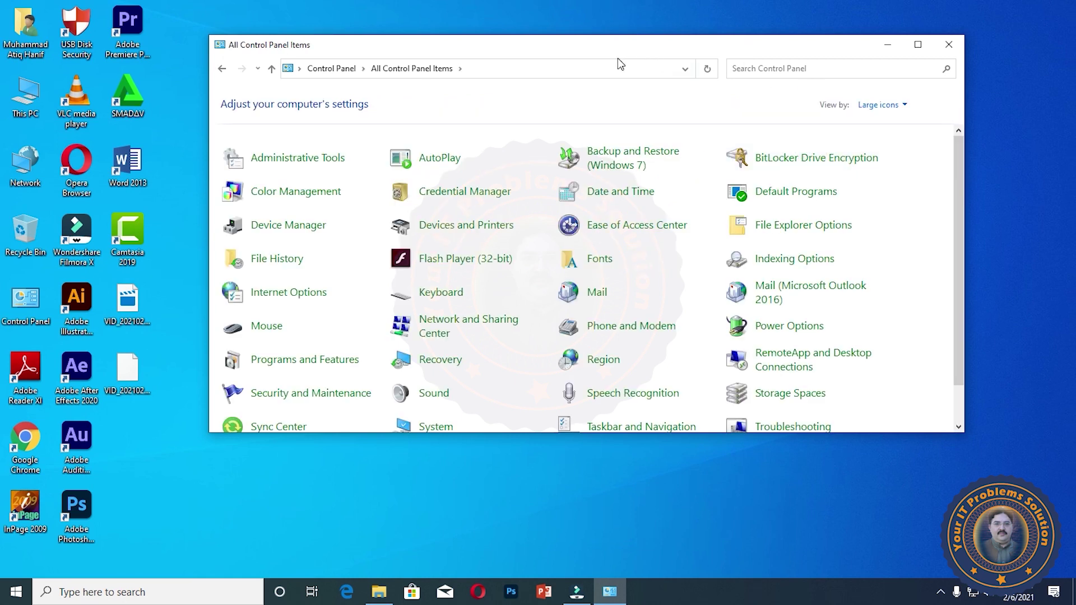
left_click_drag(631, 49, 661, 70)
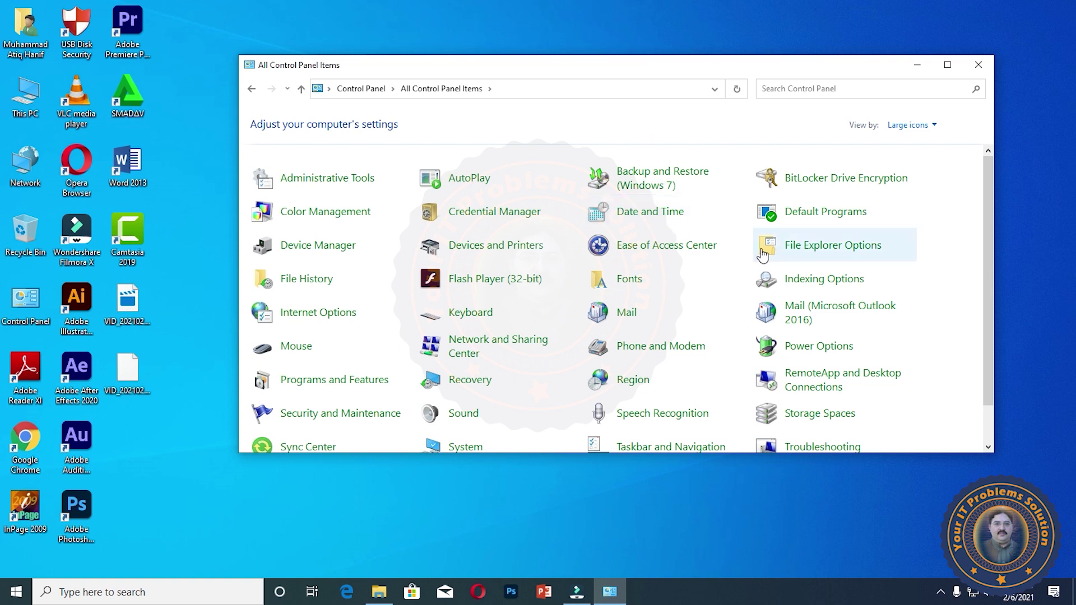
Open the Network and Sharing Center from the Control Panel items
scroll(674, 285, "down", 1)
scroll(675, 283, "up", 1)
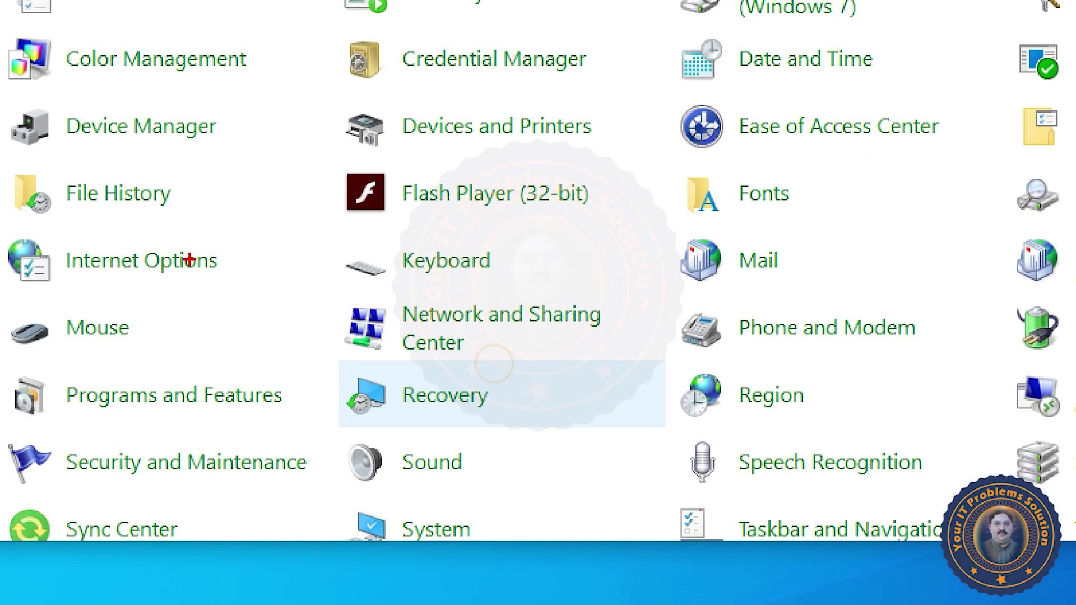
left_click_drag(329, 279, 436, 324)
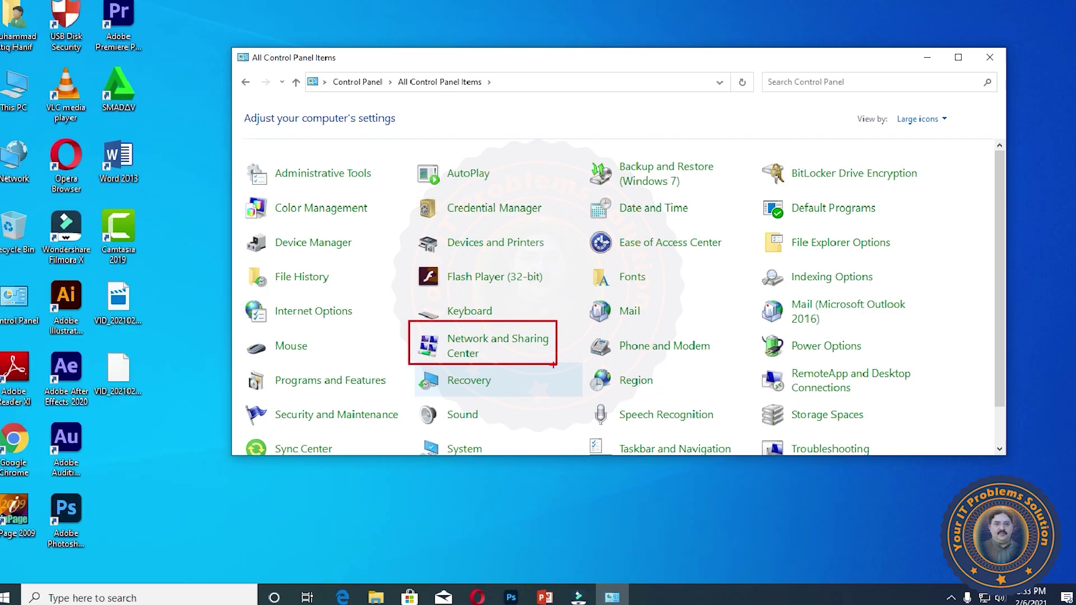
left_click(460, 331)
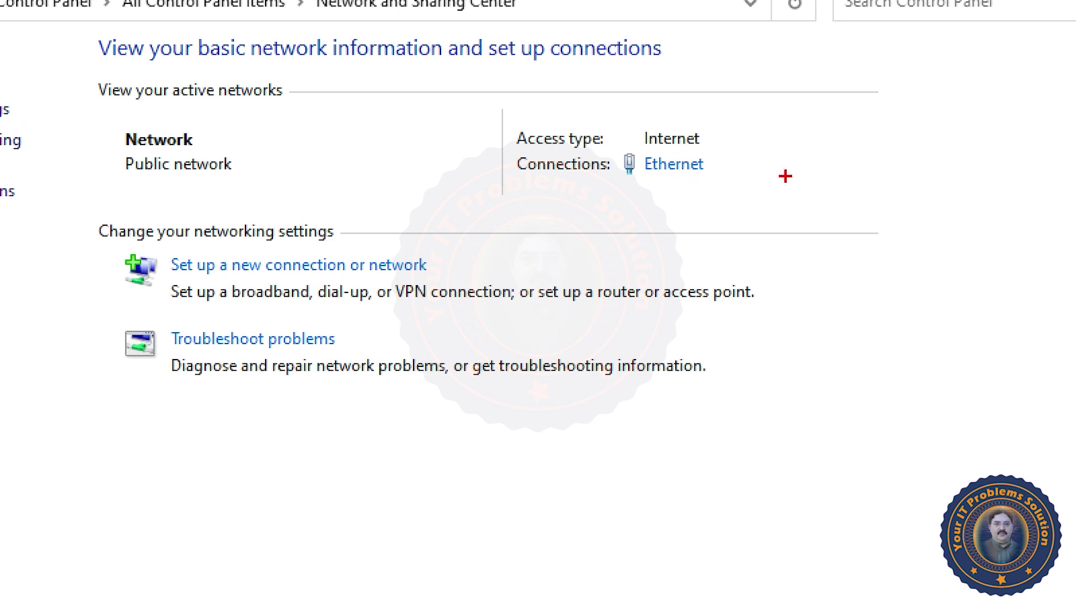
Open the status of the active Ethernet connection and view its connection details to read the IPv4 address
left_click_drag(738, 153, 619, 186)
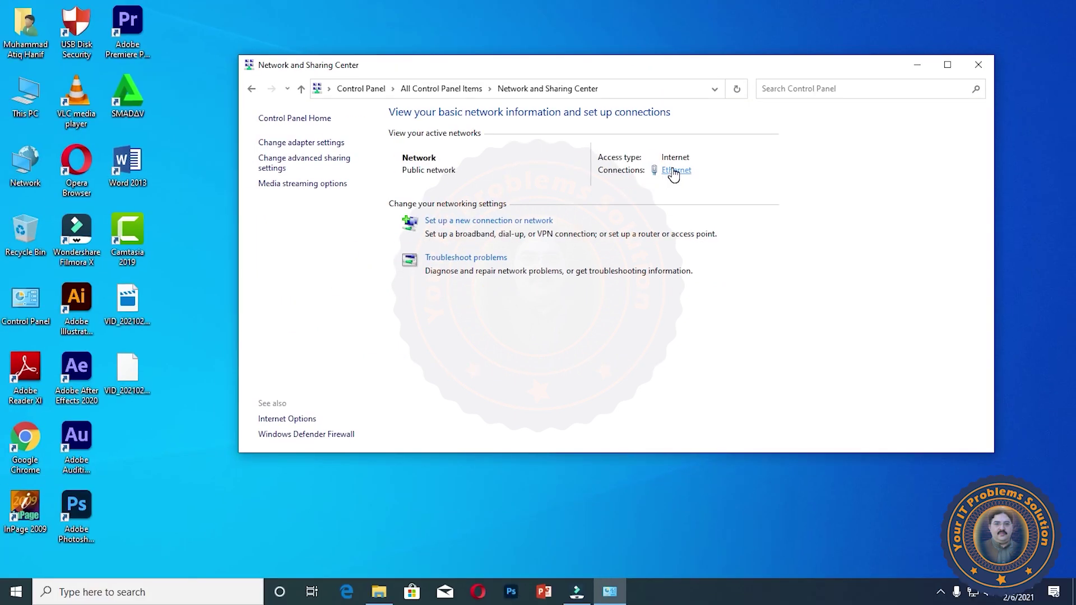
left_click(671, 165)
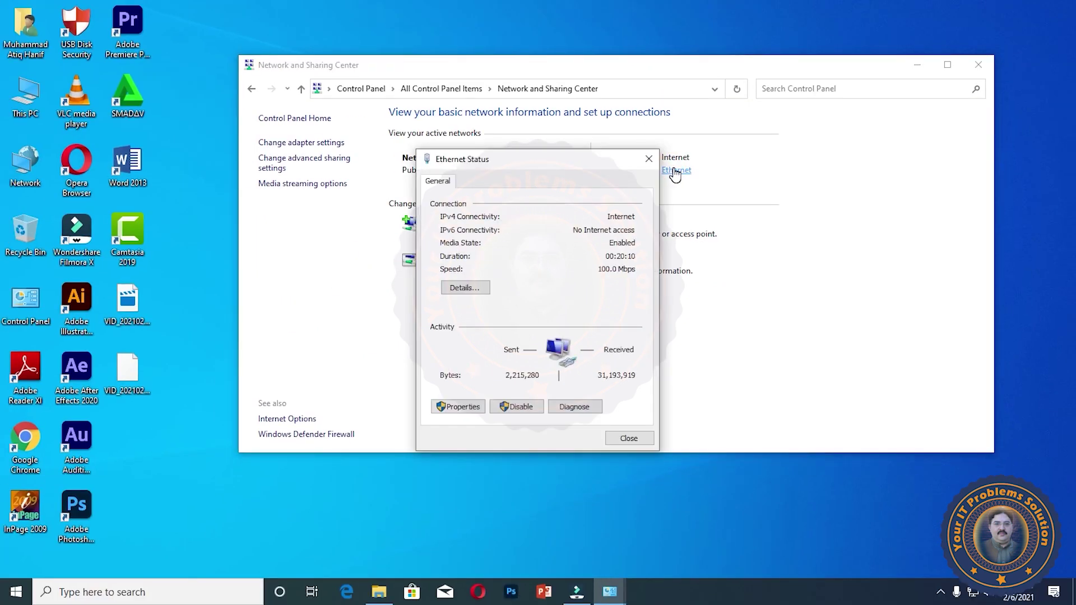
left_click_drag(564, 161, 566, 104)
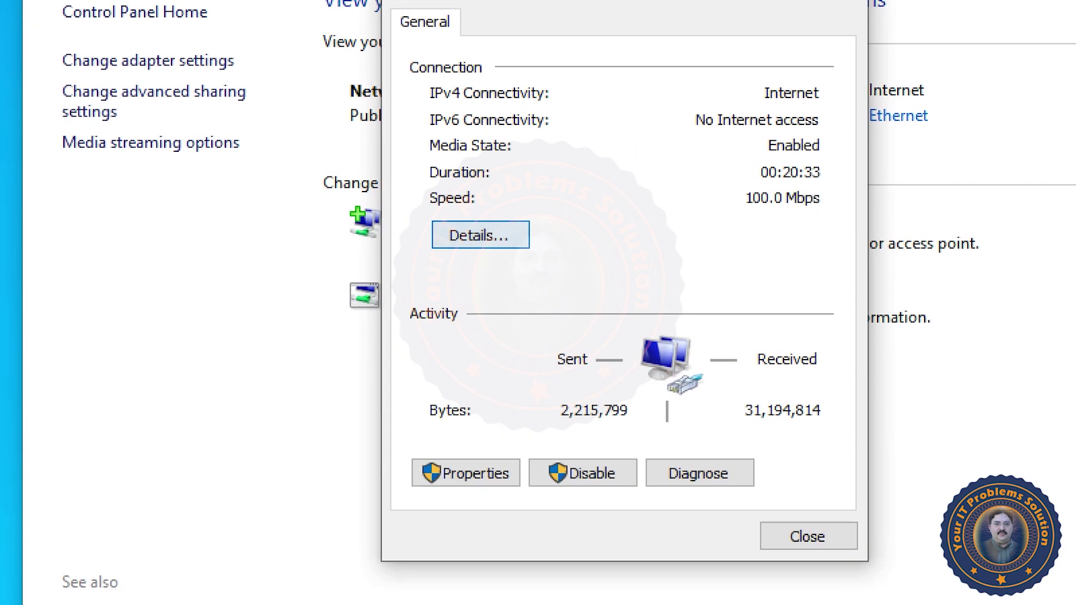
left_click(477, 222)
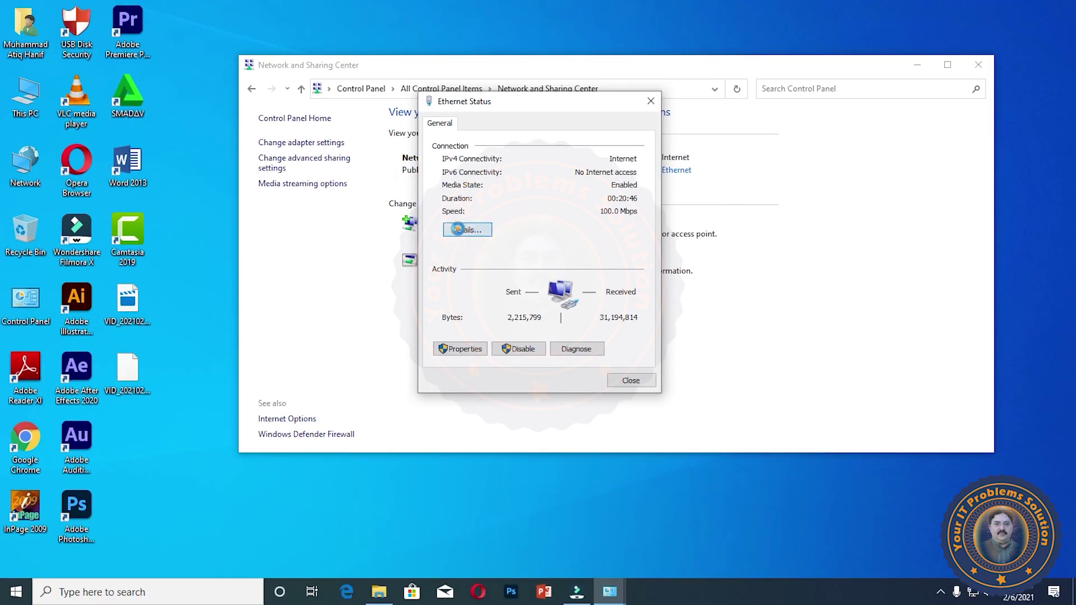
left_click(457, 241)
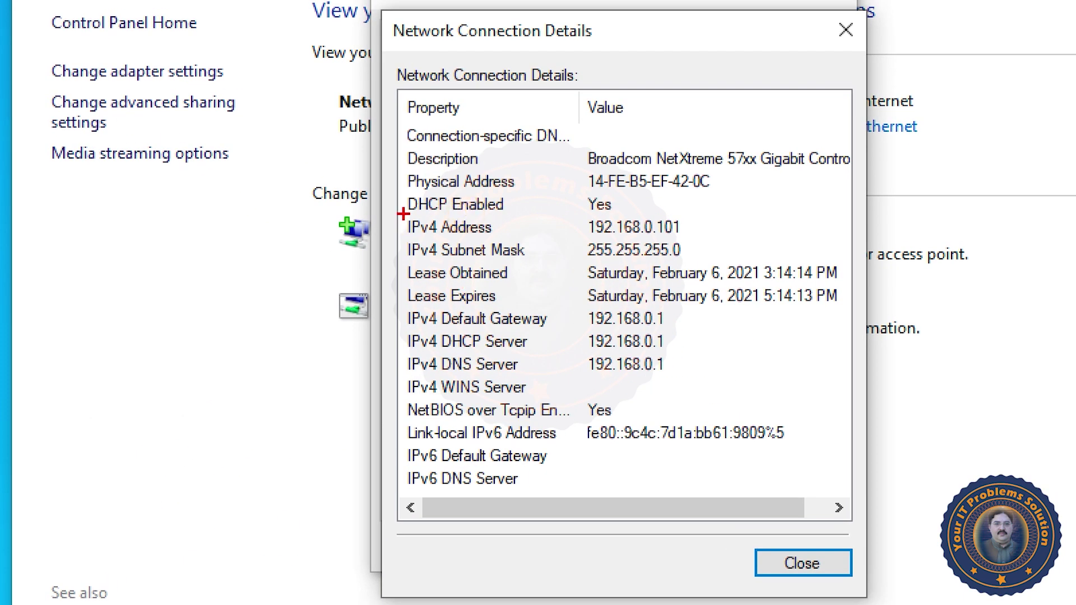
mouse_move(405, 212)
left_mouse_down()
mouse_move(435, 231)
mouse_move(667, 260)
mouse_move(701, 262)
mouse_move(698, 243)
mouse_move(707, 243)
left_mouse_up()
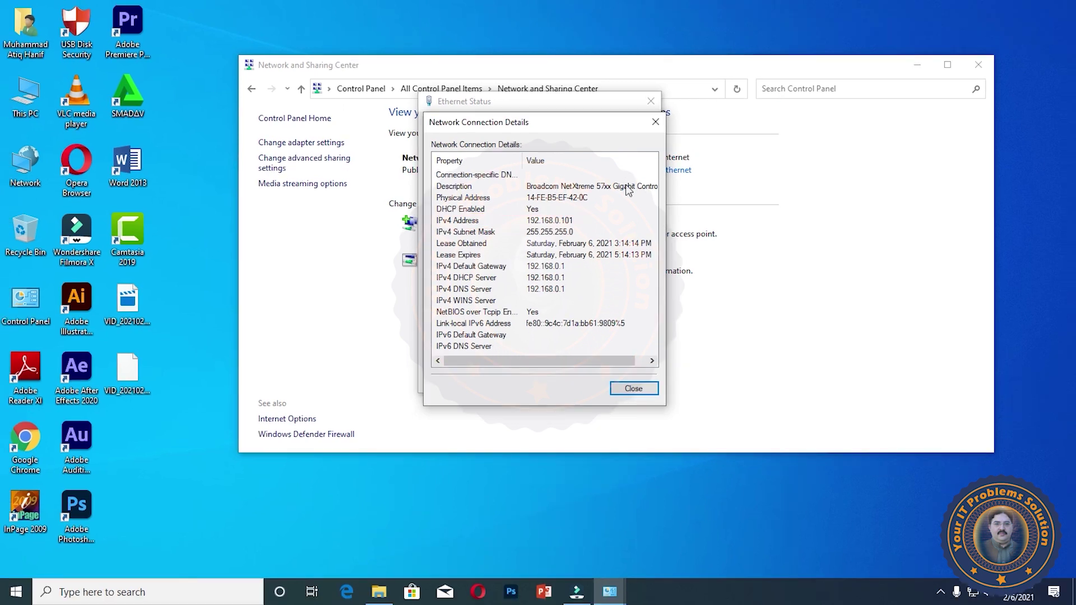
Close the connection details, the Ethernet status and the Network and Sharing Center window
left_click(633, 390)
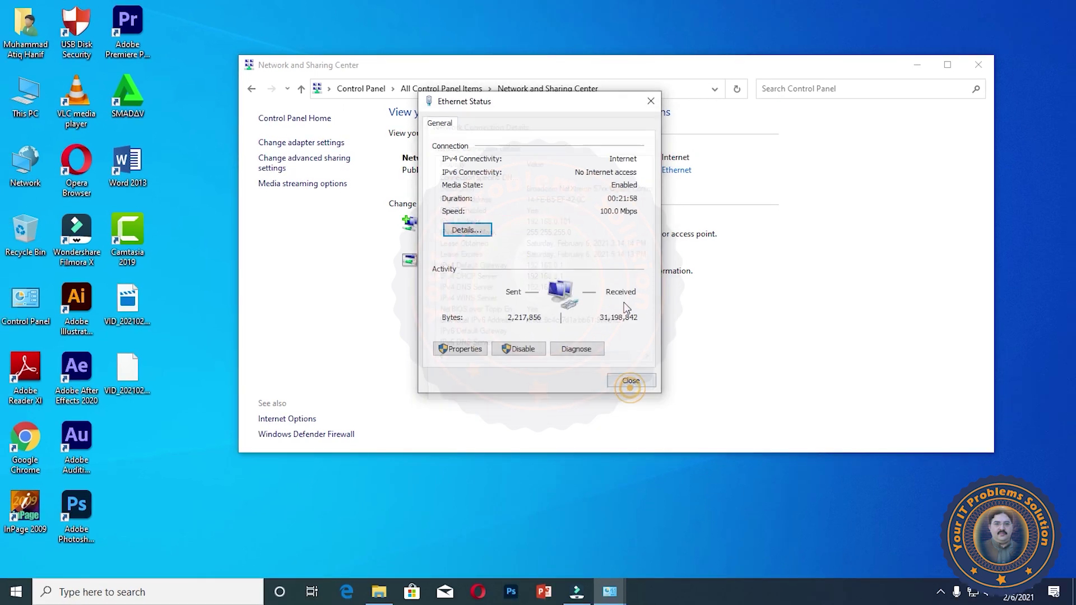
left_click(650, 101)
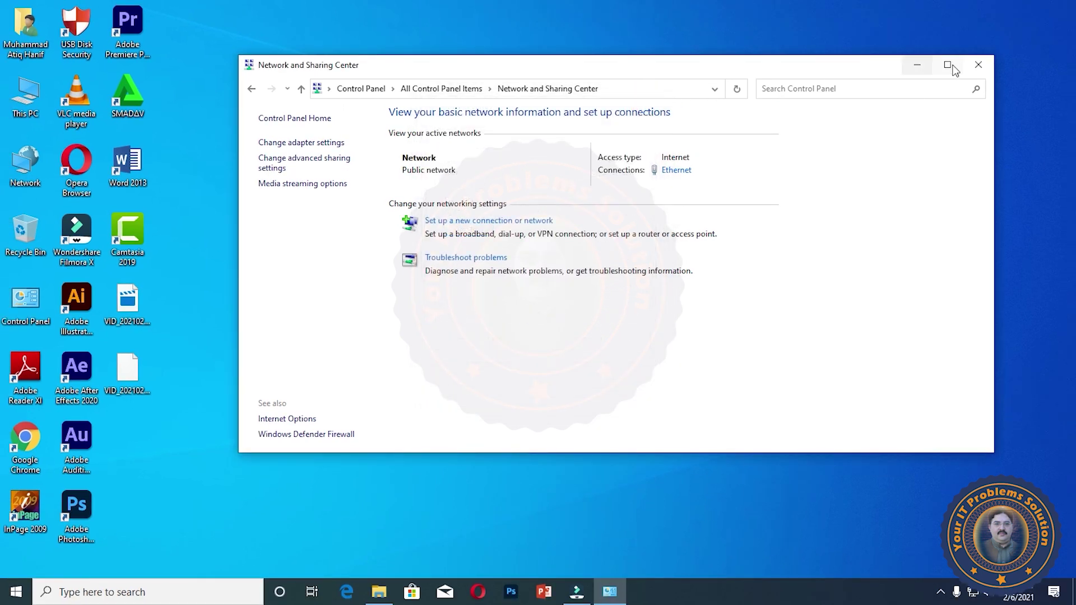
left_click(978, 65)
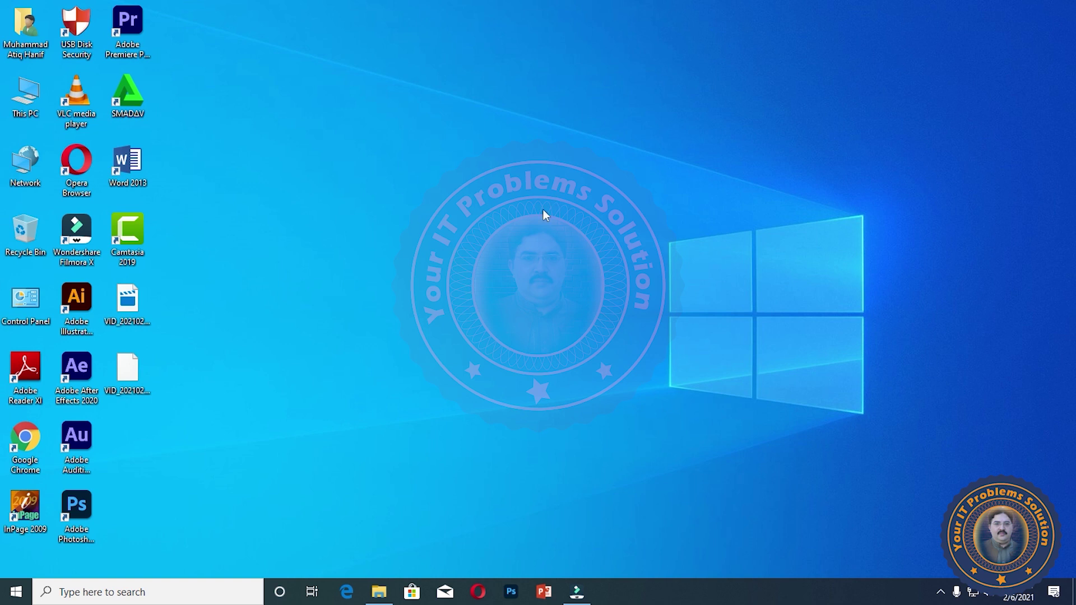
Search Windows for "cmd" and run Command Prompt as administrator
left_click(105, 593)
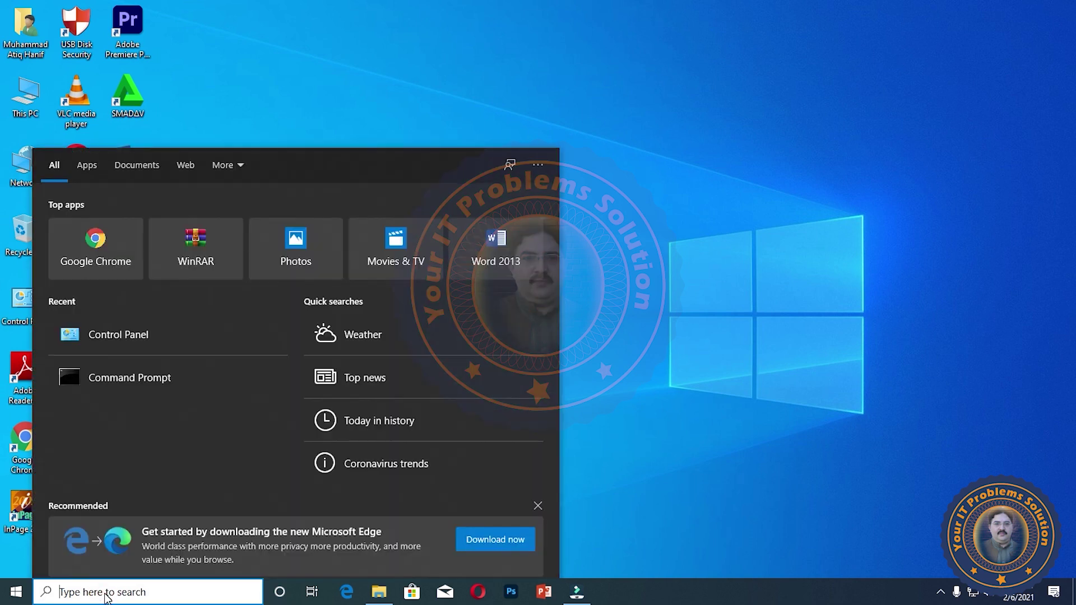
type("cmd")
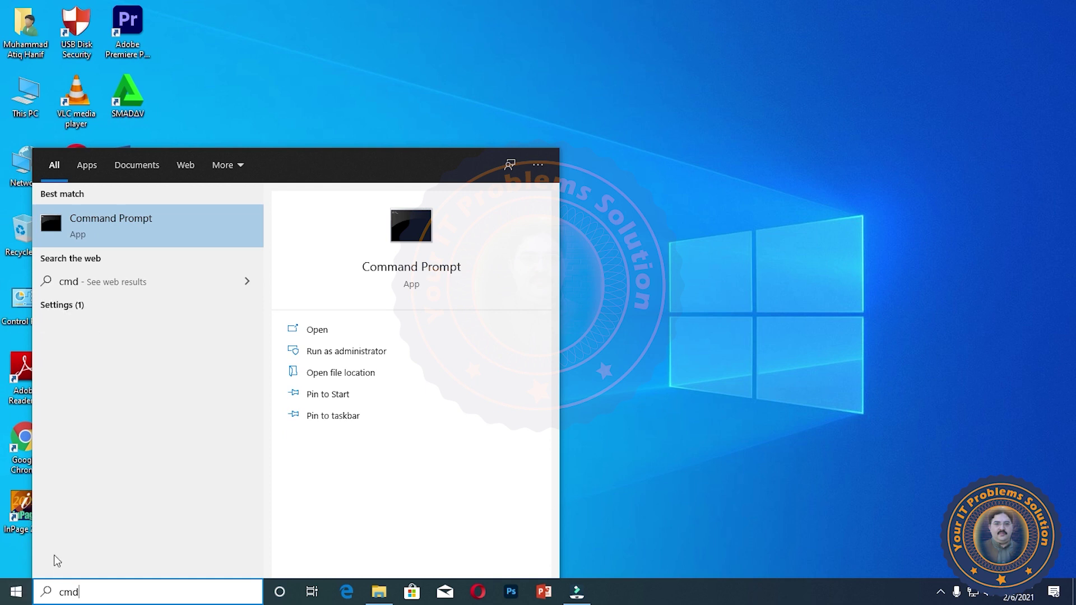
right_click(132, 224)
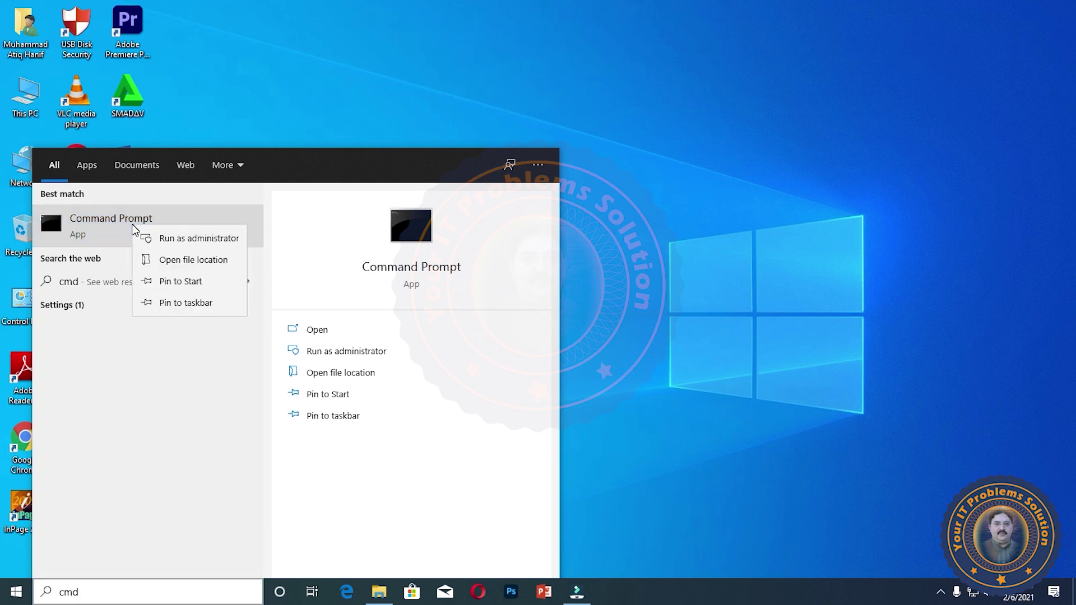
left_click(180, 240)
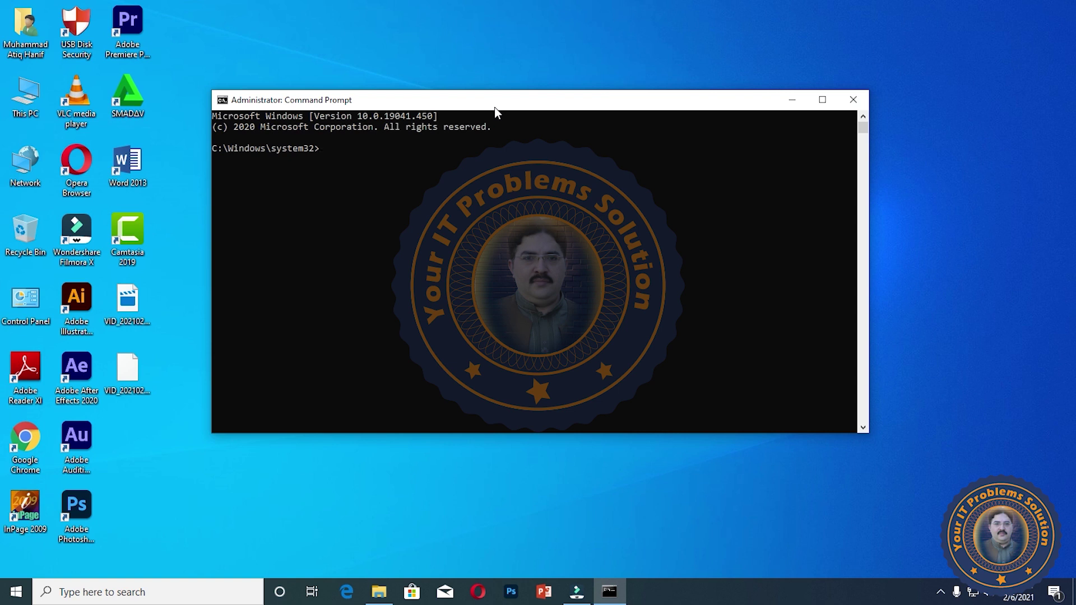
Run the ipconfig command and locate the Ethernet adapter's IPv4 address in its output
type("ipconfig")
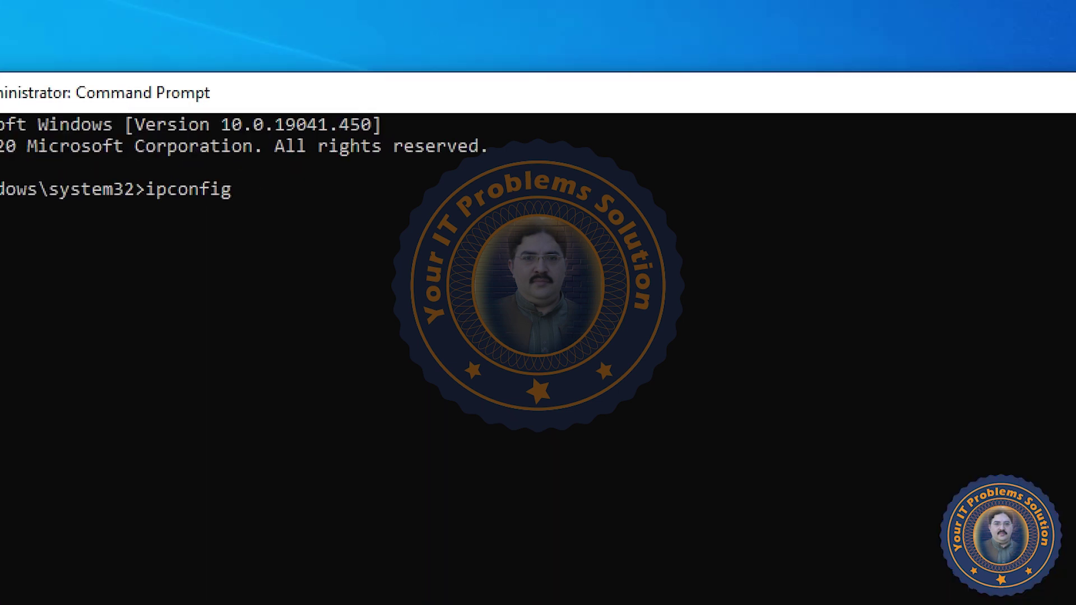
left_click(495, 104)
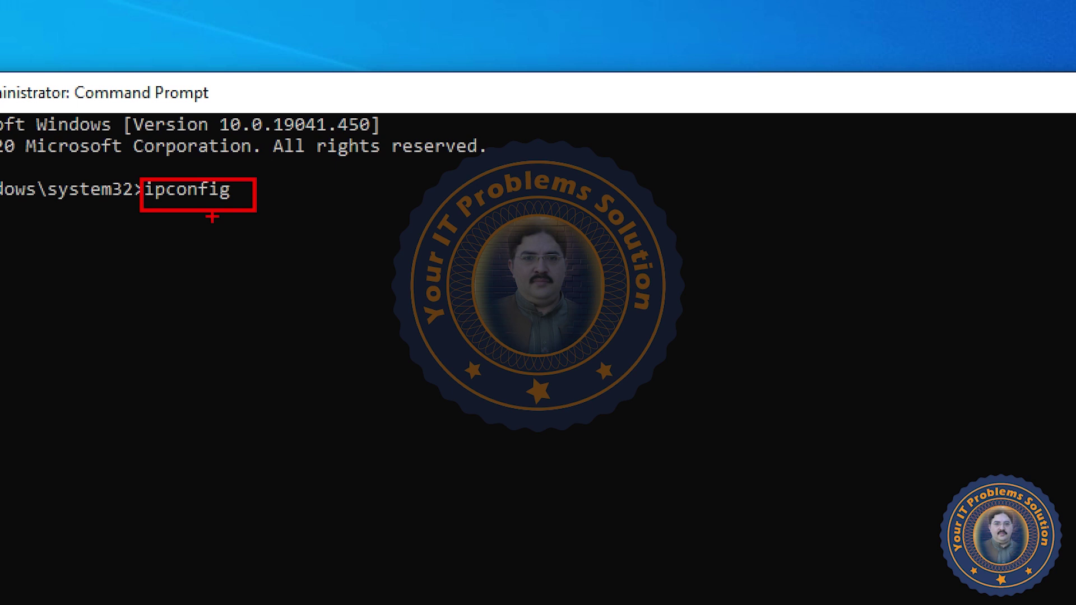
key("Return")
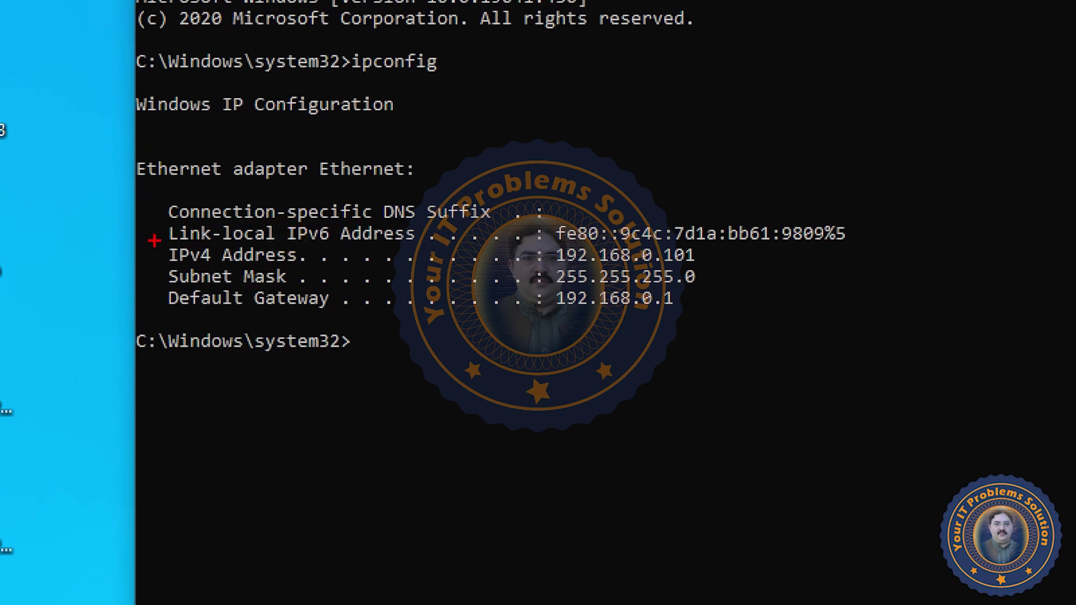
left_click_drag(163, 240, 335, 255)
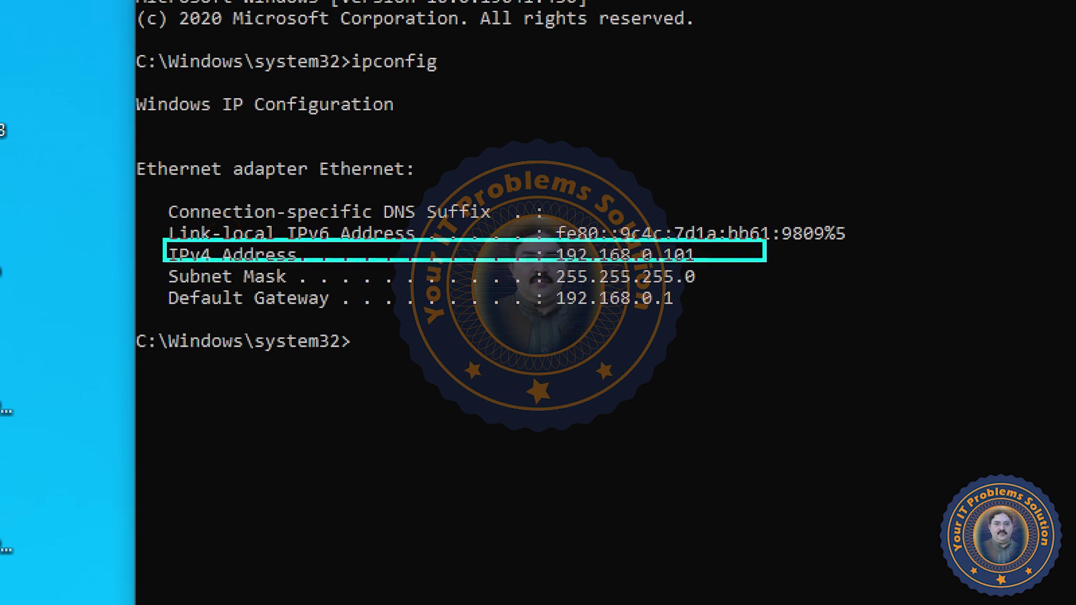